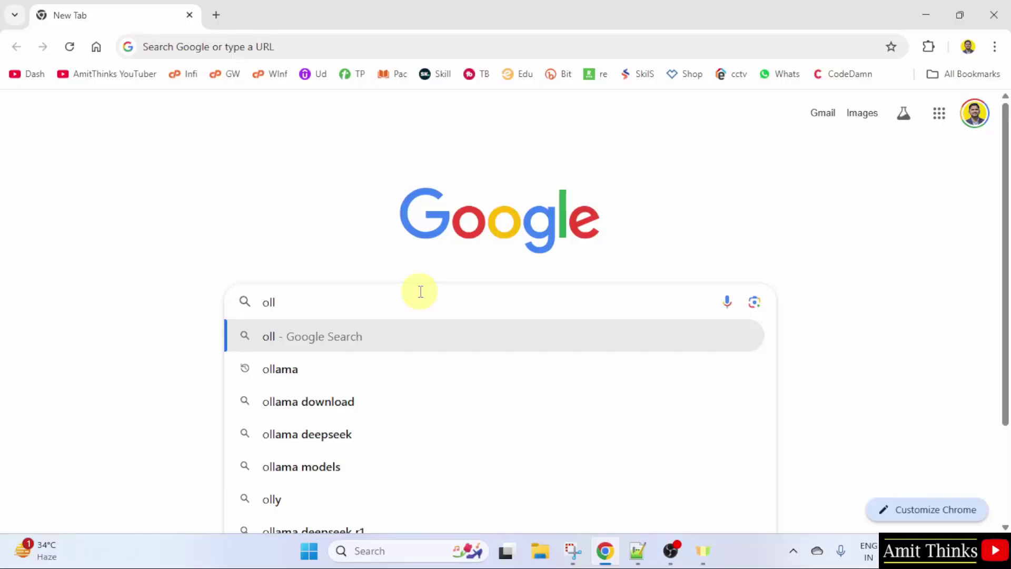
Search Google for ollama and open the official Ollama website
{"action": "type", "text": "ama"}
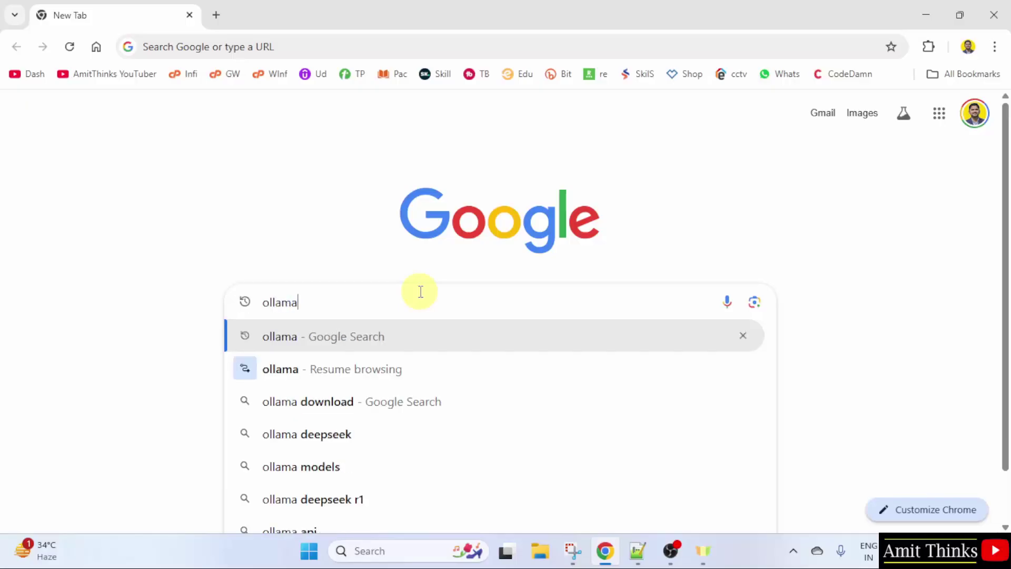
{"action": "key", "text": "Return"}
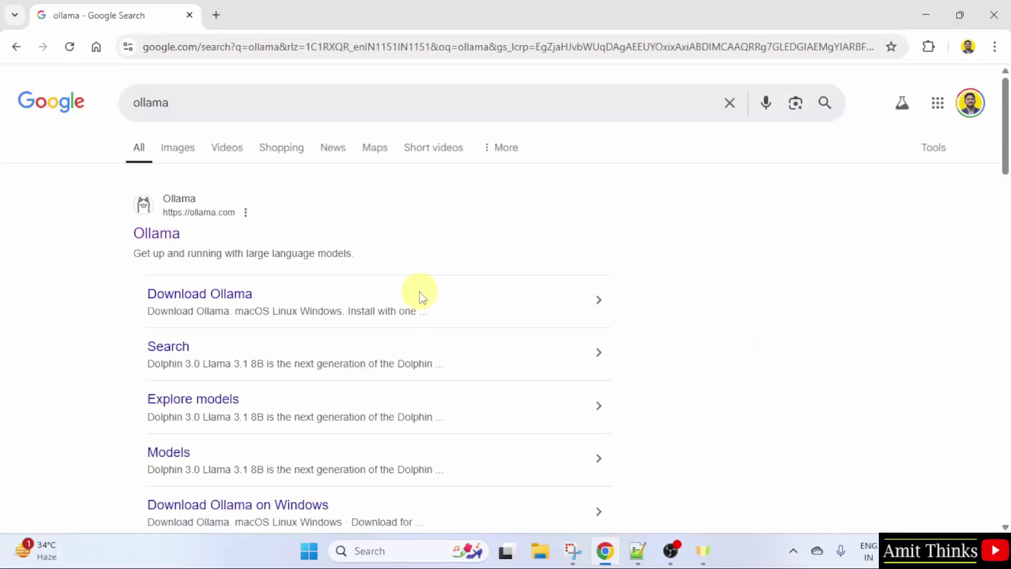
{"action": "left_click", "coordinate": [173, 237]}
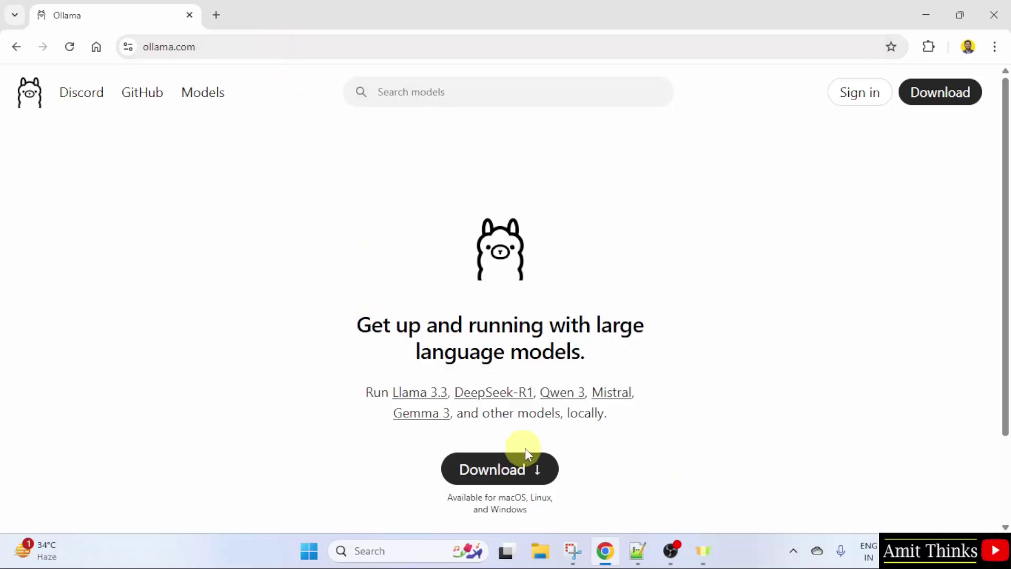
Go to the Ollama download page and download the Windows installer
{"action": "scroll", "coordinate": [1007, 232], "scroll_direction": "down", "scroll_amount": 1}
{"action": "scroll", "coordinate": [1007, 232], "scroll_direction": "down", "scroll_amount": 3}
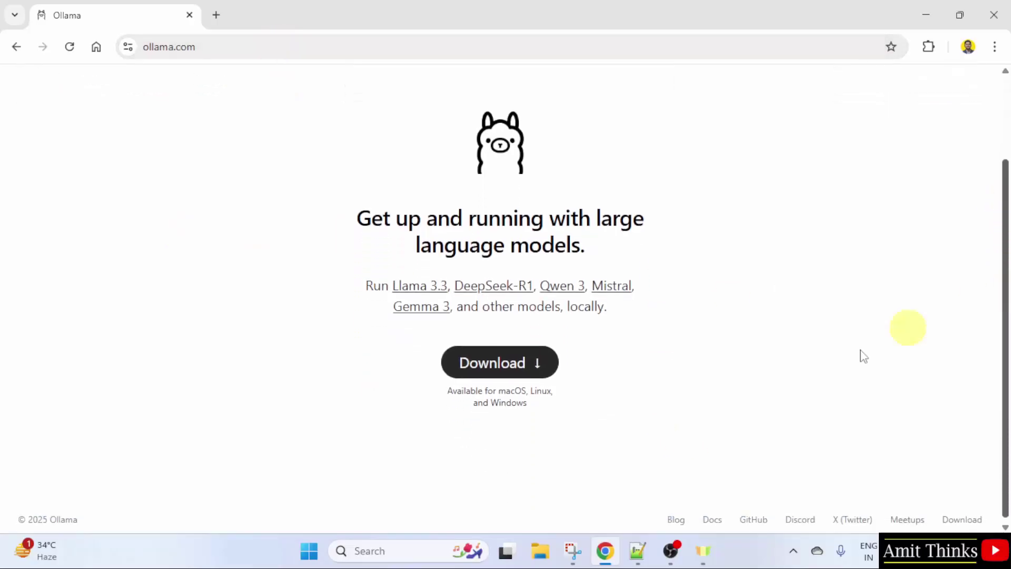
{"action": "left_click", "coordinate": [533, 375]}
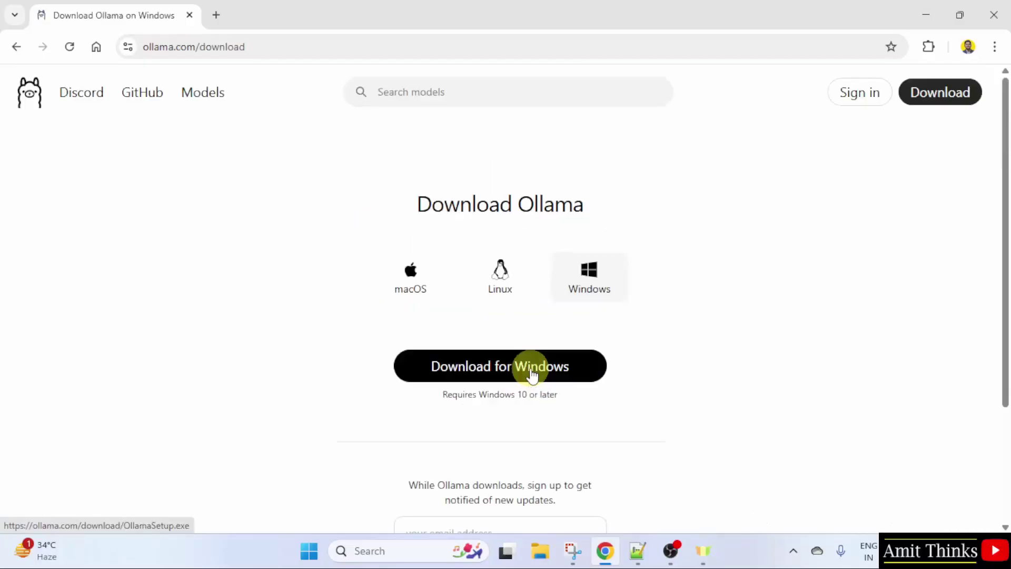
{"action": "left_click", "coordinate": [586, 374]}
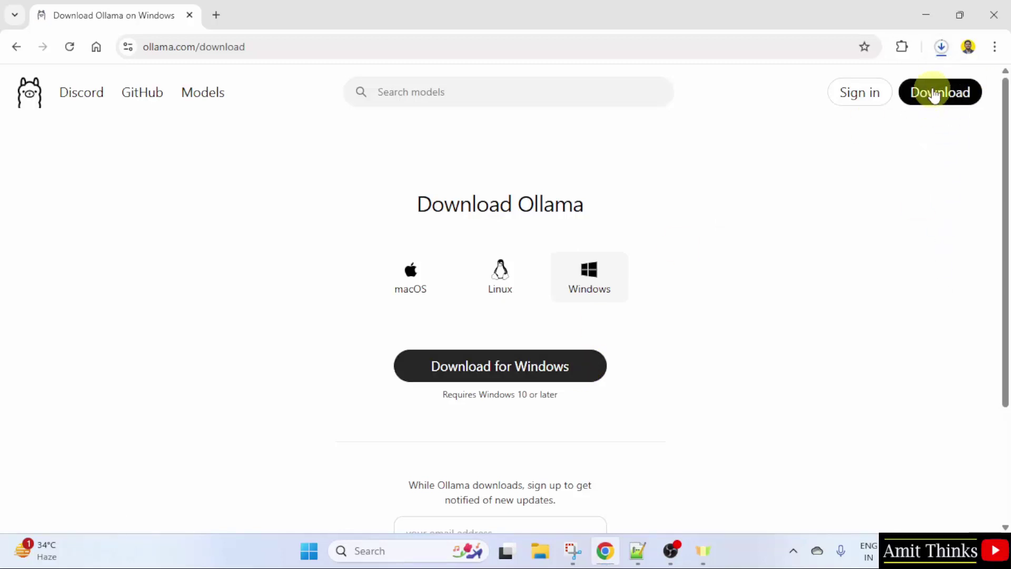
Launch the downloaded OllamaSetup.exe, minimize the browser and install Ollama
{"action": "left_click", "coordinate": [942, 48]}
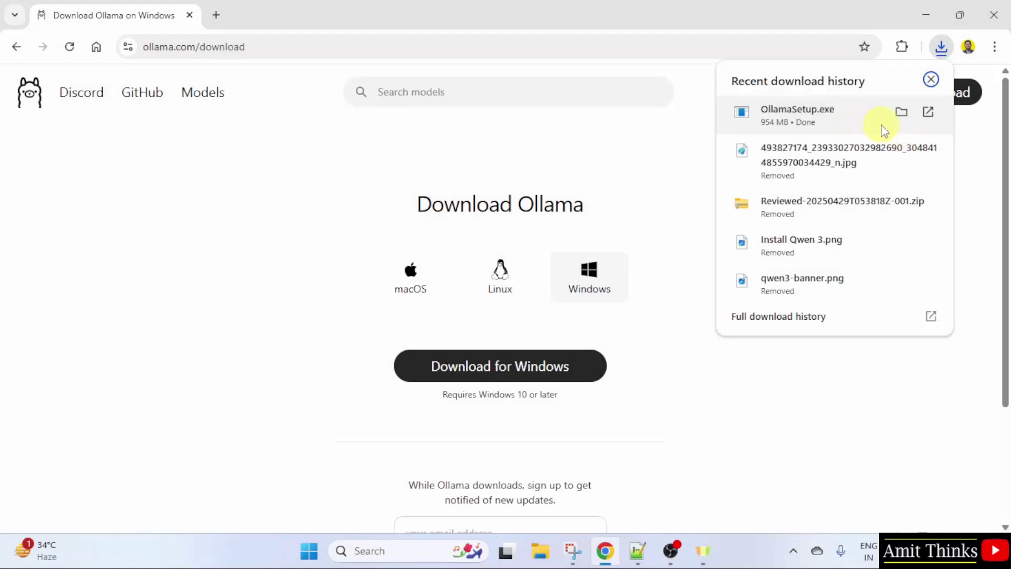
{"action": "right_click", "coordinate": [882, 127]}
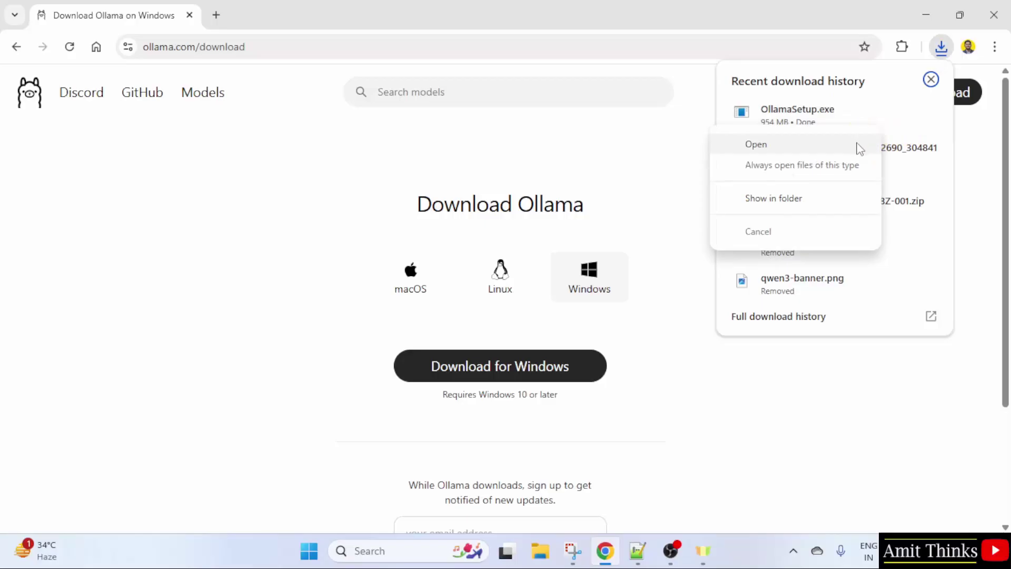
{"action": "left_click", "coordinate": [860, 148]}
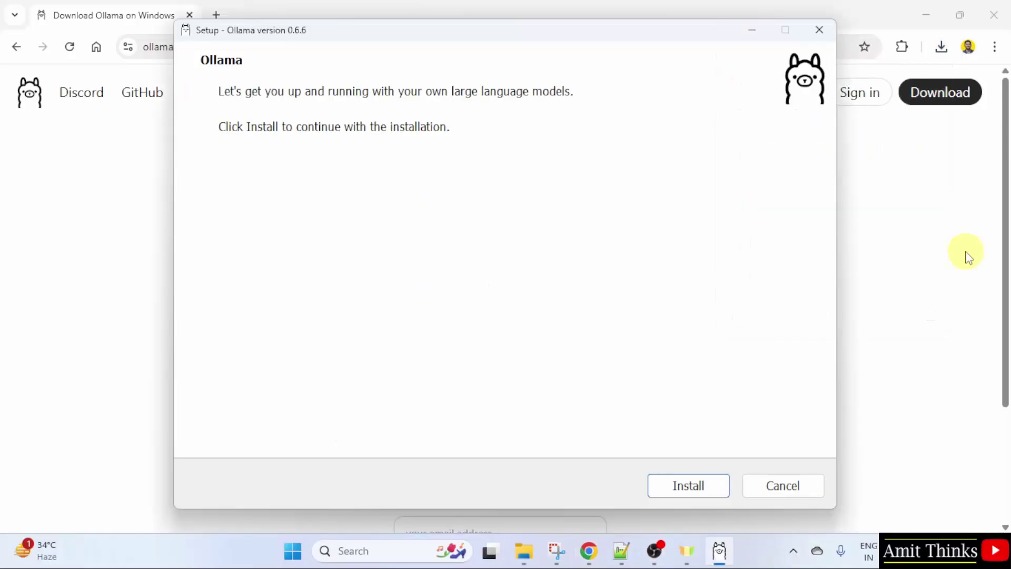
{"action": "left_click", "coordinate": [927, 15]}
{"action": "left_click", "coordinate": [927, 15]}
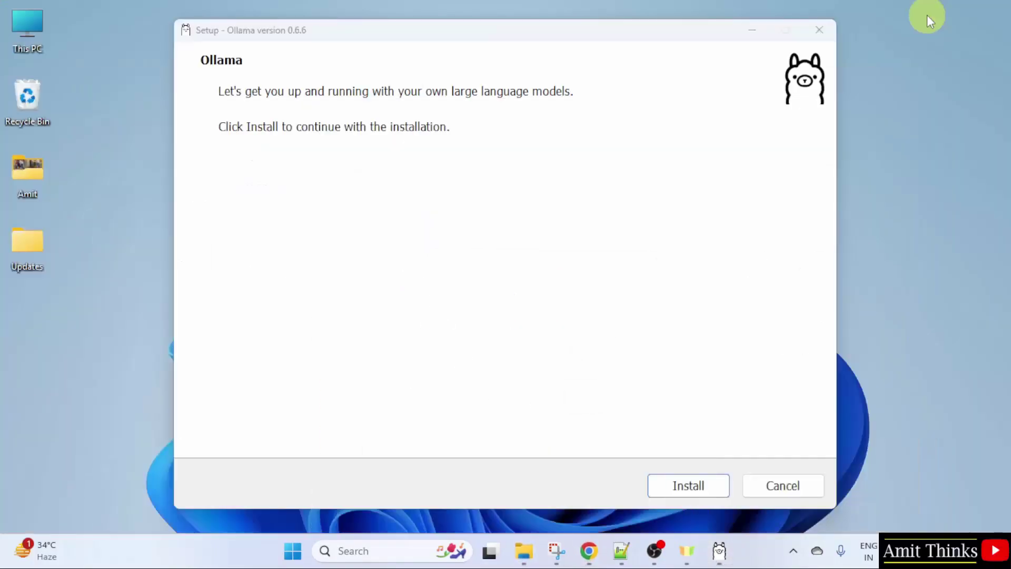
{"action": "left_click", "coordinate": [688, 486]}
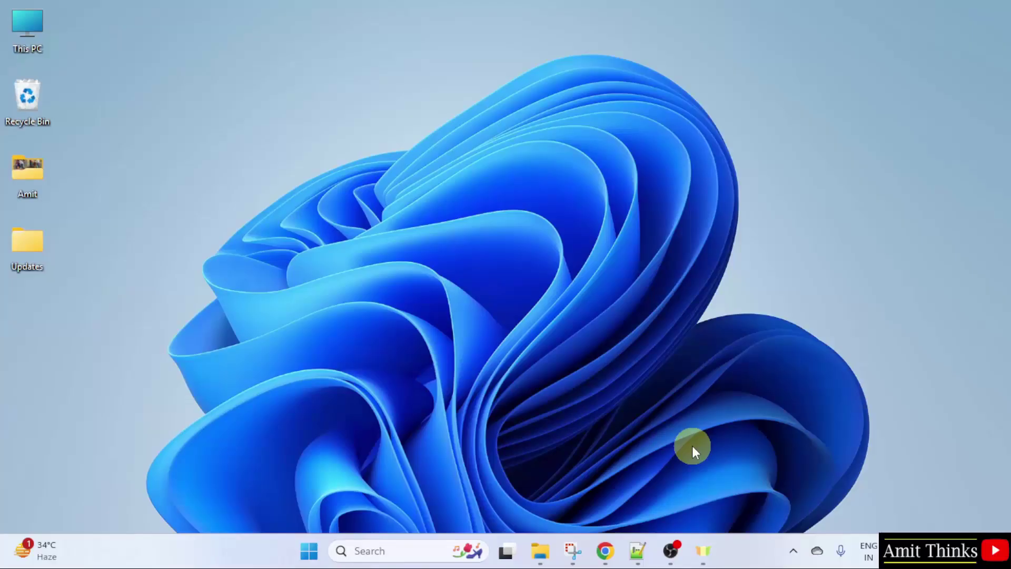
Open Command Prompt and run the command ollama to check the installation
{"action": "left_click", "coordinate": [311, 551]}
{"action": "type", "text": "cmd"}
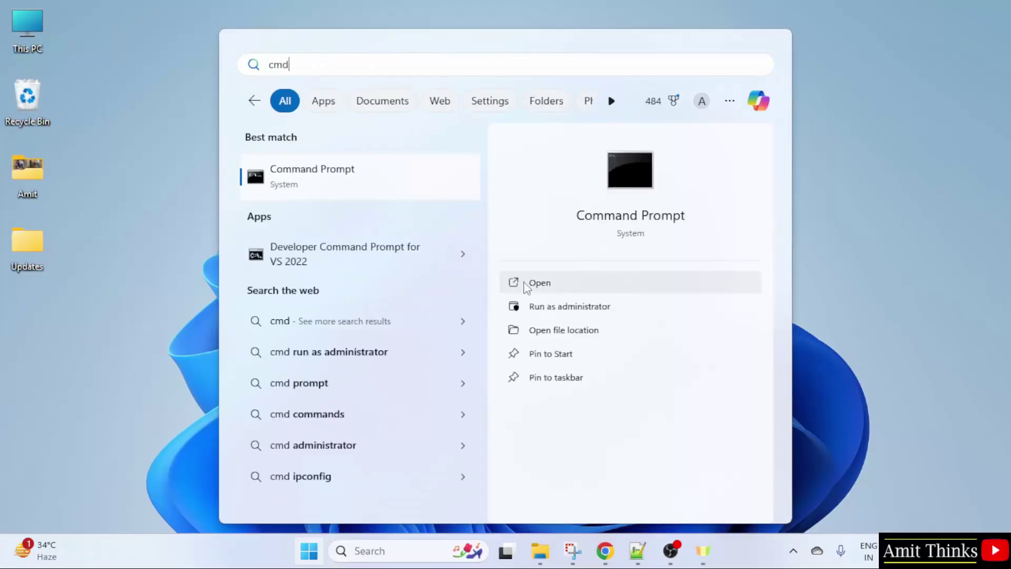
{"action": "left_click", "coordinate": [523, 281]}
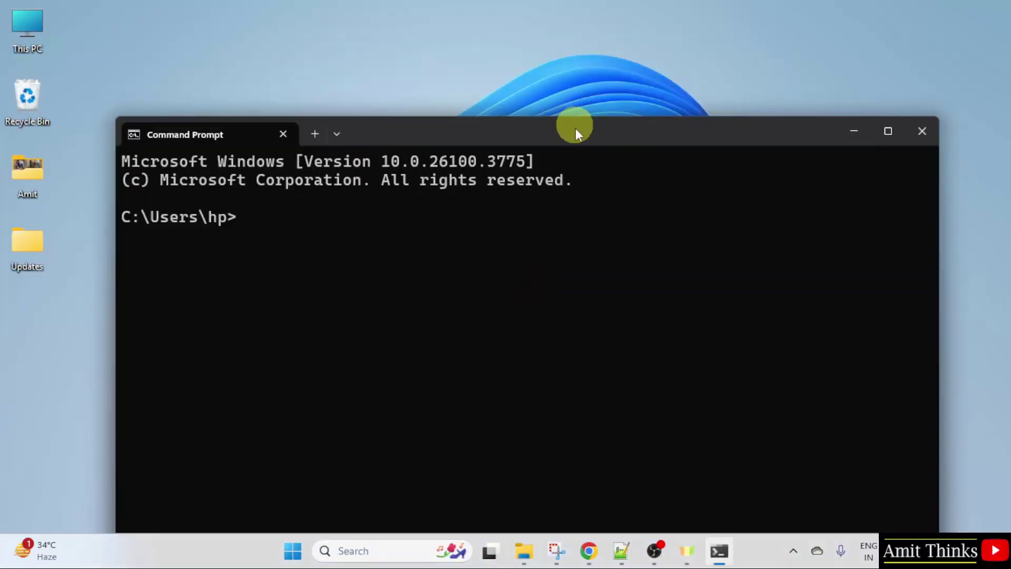
{"action": "left_click_drag", "start_coordinate": [575, 128], "coordinate": [574, 56]}
{"action": "type", "text": "ollama"}
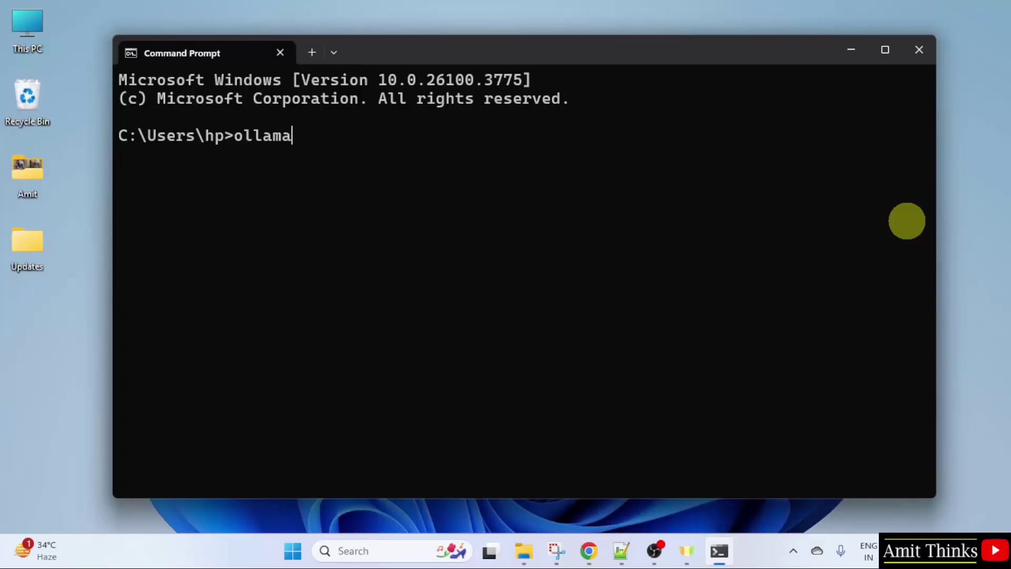
{"action": "key", "text": "Return"}
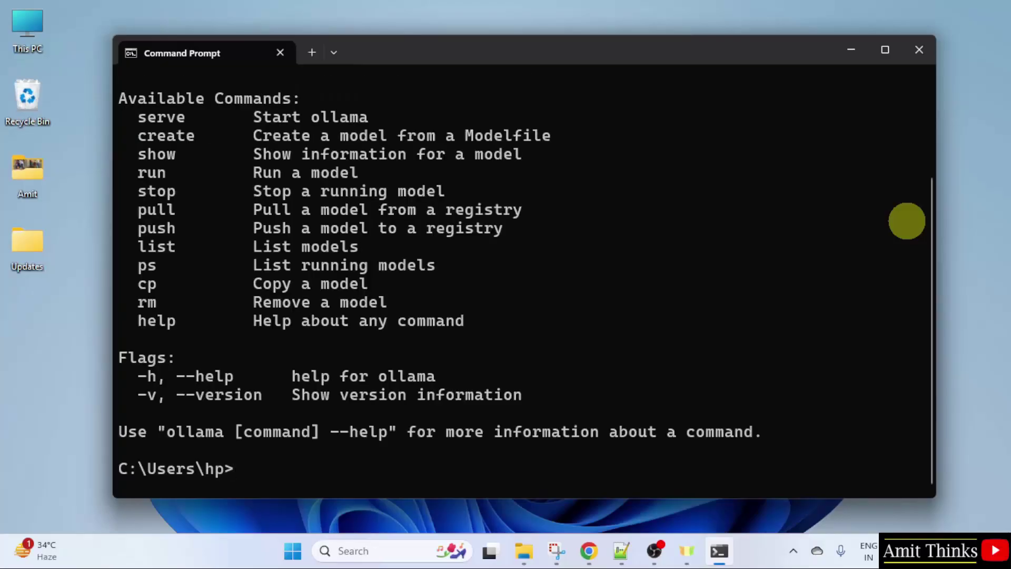
Review the usage and available commands listed by Ollama, especially run, and reduce the Command Prompt window's height
{"action": "left_click_drag", "start_coordinate": [931, 236], "coordinate": [928, 141]}
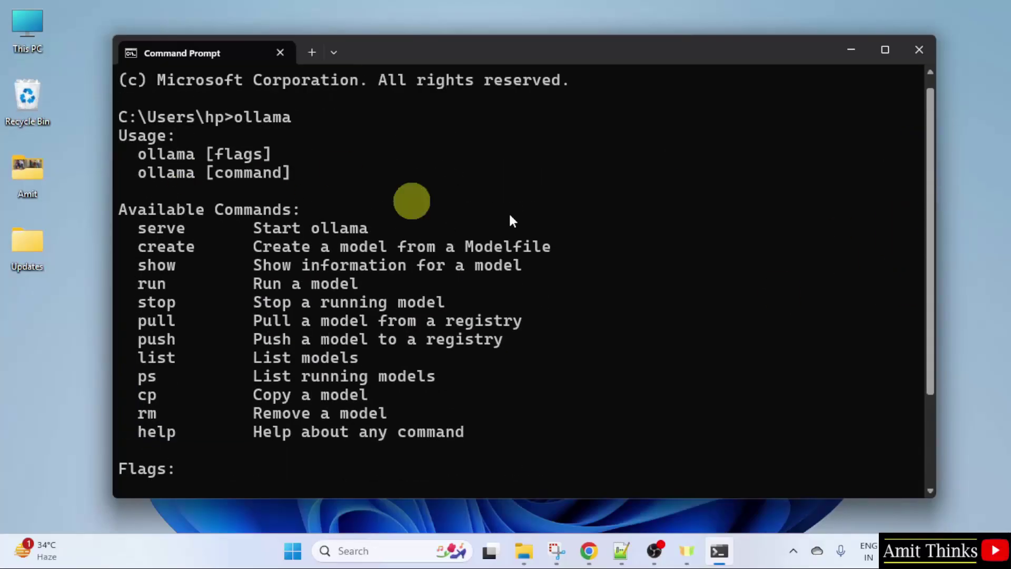
{"action": "left_click", "coordinate": [952, 242]}
{"action": "left_click_drag", "start_coordinate": [931, 241], "coordinate": [933, 297]}
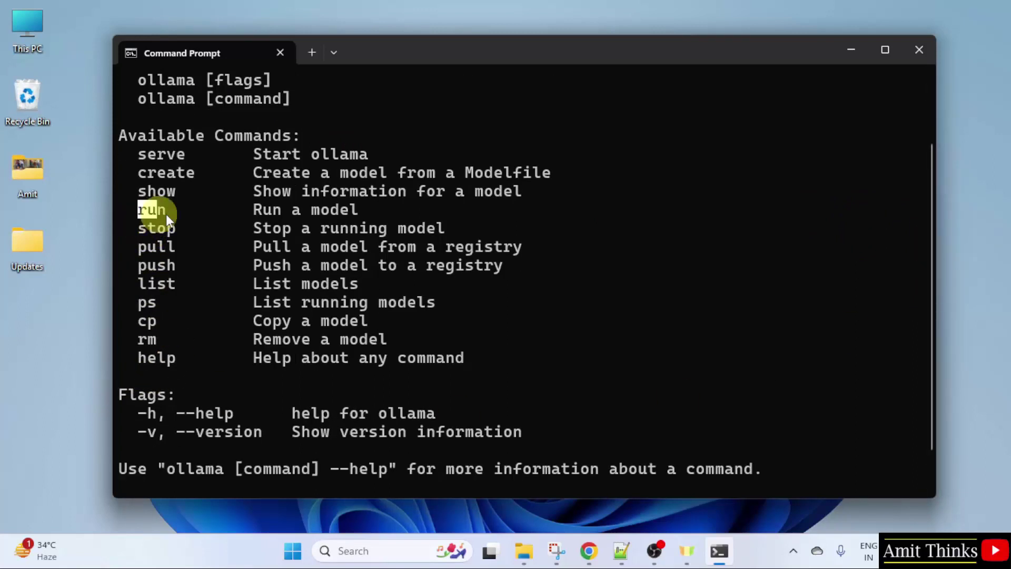
{"action": "left_click_drag", "start_coordinate": [166, 214], "coordinate": [360, 207]}
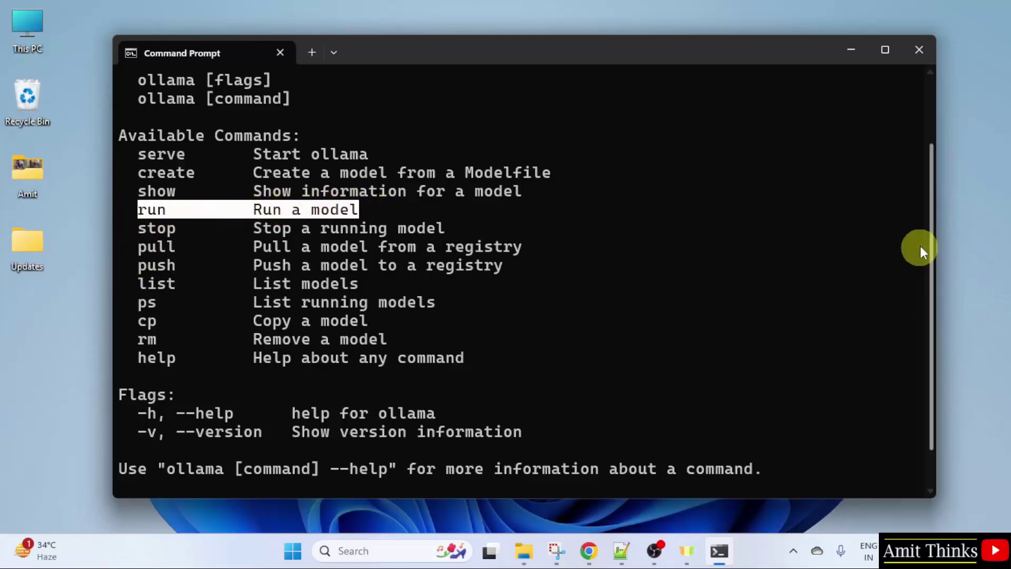
{"action": "scroll", "coordinate": [933, 250], "scroll_direction": "down", "scroll_amount": 1}
{"action": "left_click_drag", "start_coordinate": [433, 499], "coordinate": [451, 429]}
Switch back to Chrome and open the qwen3 page from Ollama's model list
{"action": "left_click", "coordinate": [596, 553]}
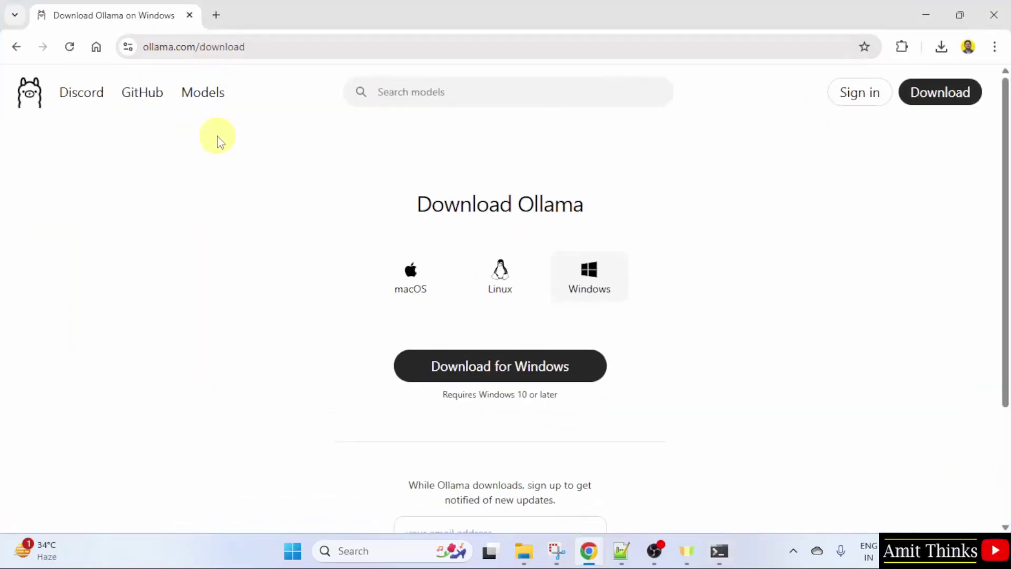
{"action": "left_click", "coordinate": [207, 95]}
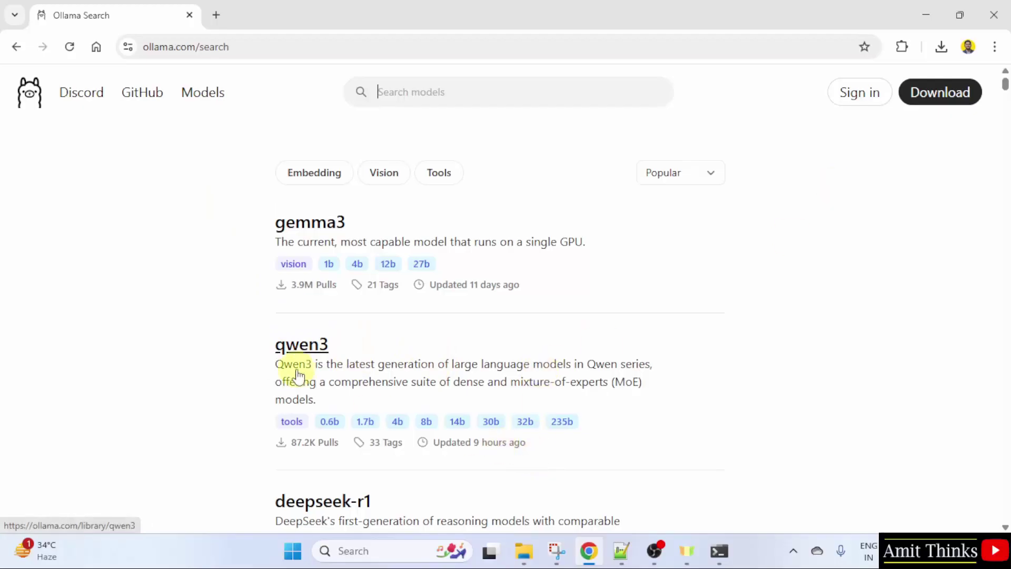
{"action": "left_click", "coordinate": [315, 350]}
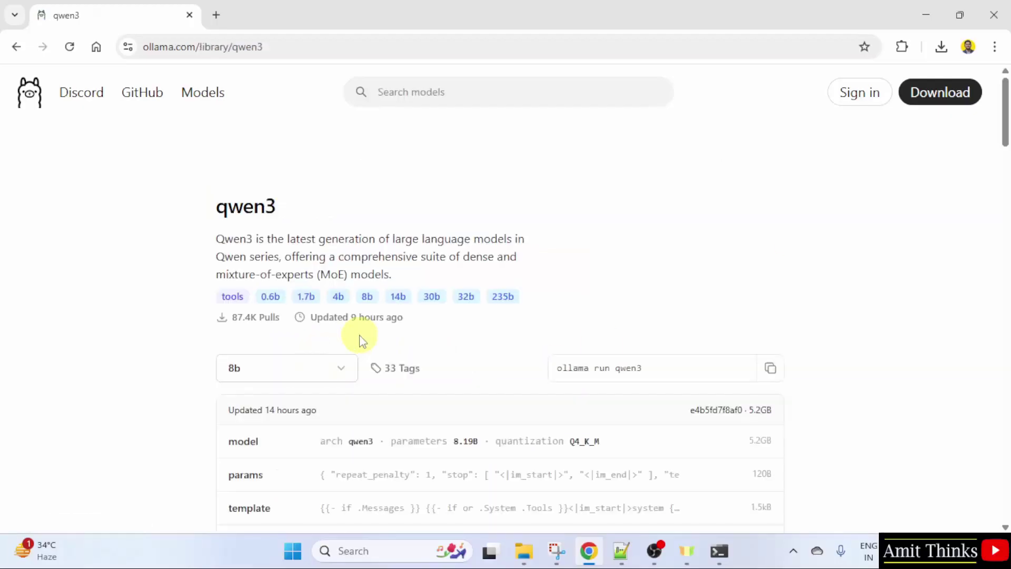
Copy the command ollama run qwen3 for the 8b model from its page
{"action": "scroll", "coordinate": [1007, 118], "scroll_direction": "down", "scroll_amount": 2}
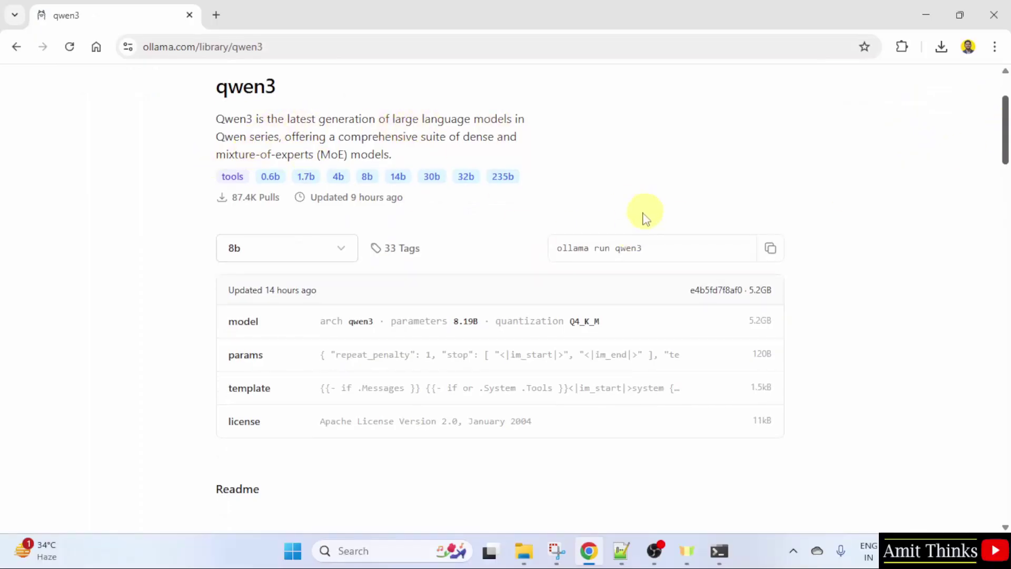
{"action": "left_click_drag", "start_coordinate": [660, 252], "coordinate": [555, 251]}
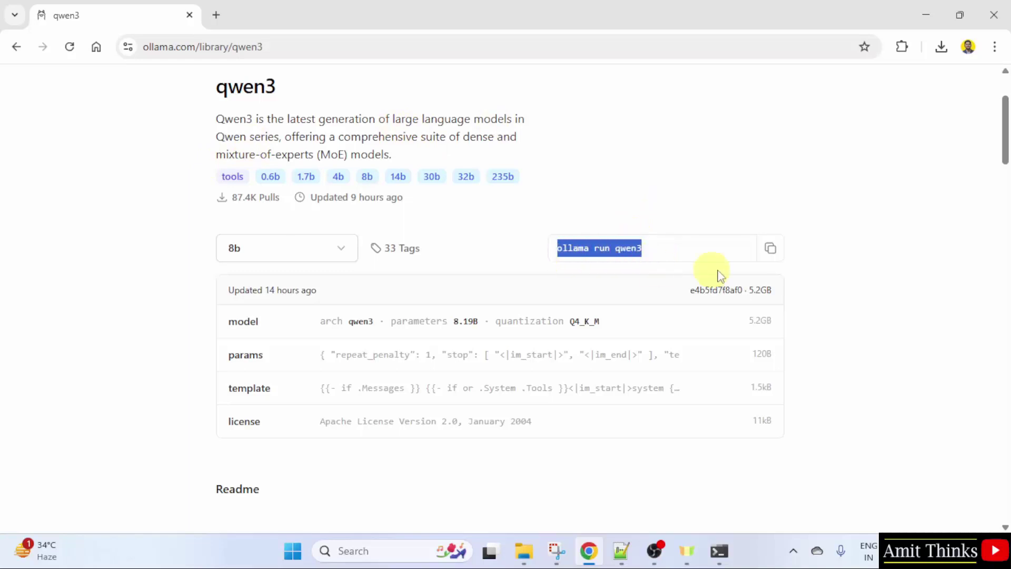
{"action": "left_click", "coordinate": [777, 256]}
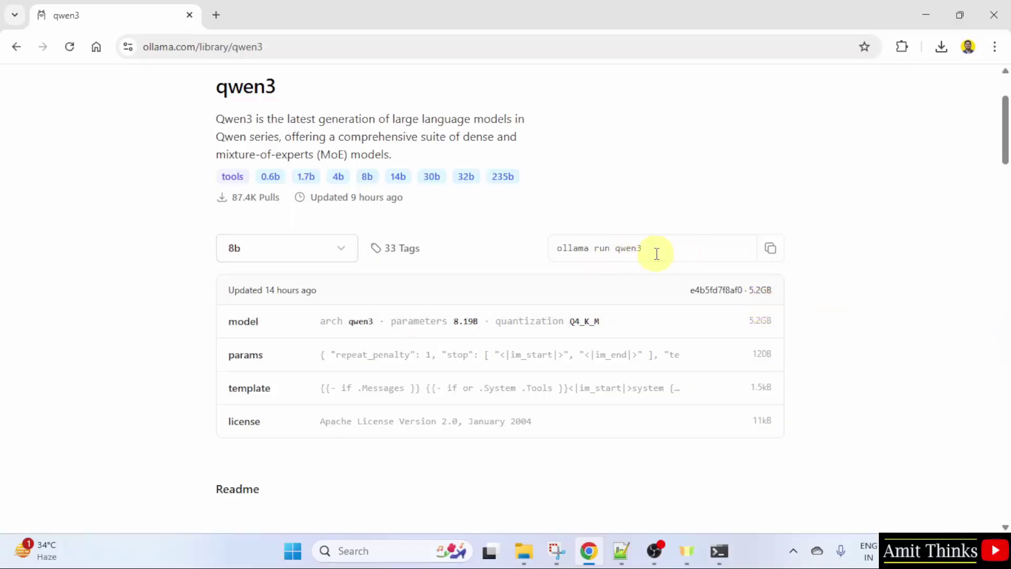
{"action": "left_click", "coordinate": [762, 257]}
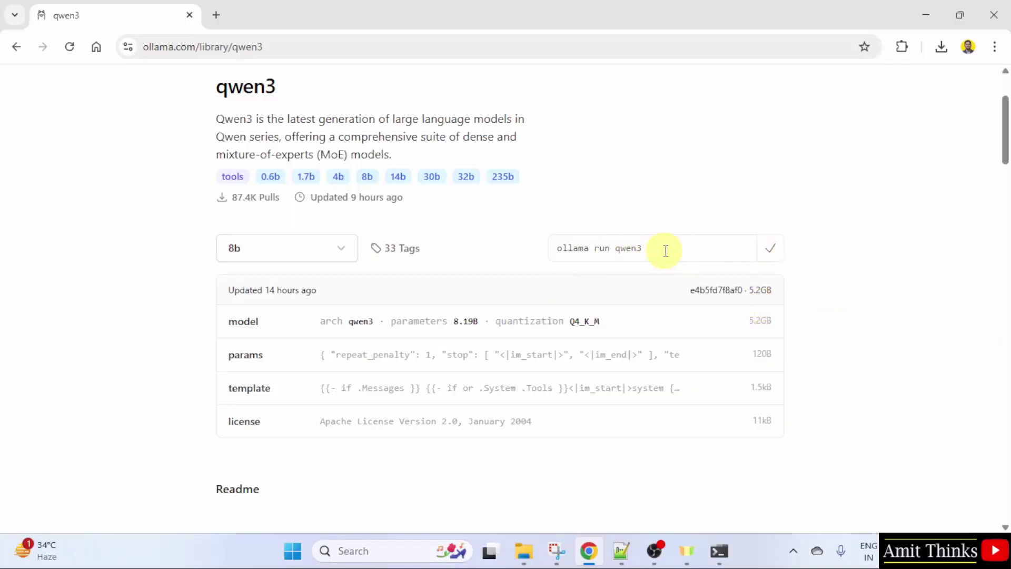
Switch to Command Prompt, execute ollama run qwen3 to pull and start the model, and minimize the browser
{"action": "left_click", "coordinate": [721, 553]}
{"action": "type", "text": "oll"}
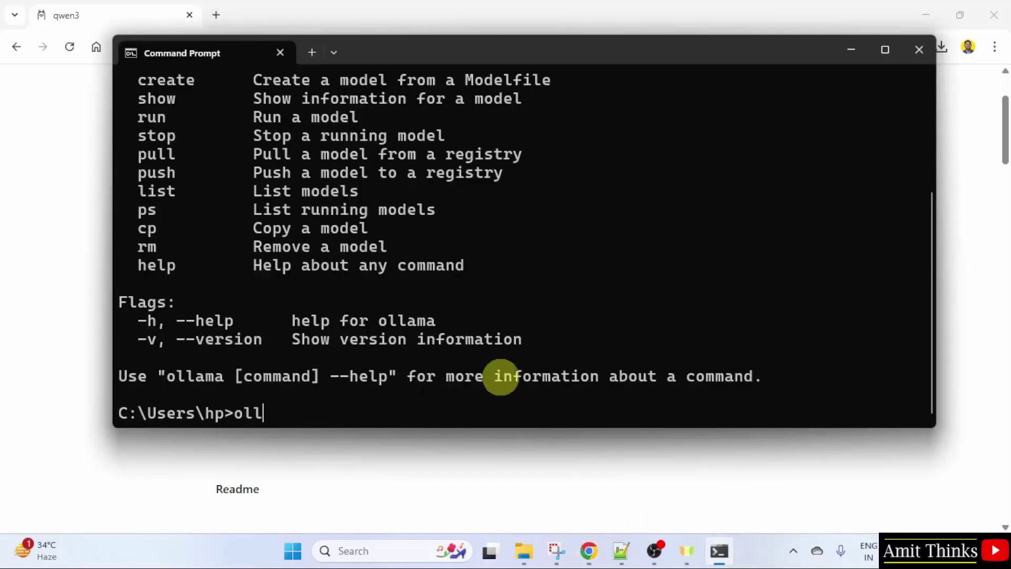
{"action": "type", "text": "ama run qwen3"}
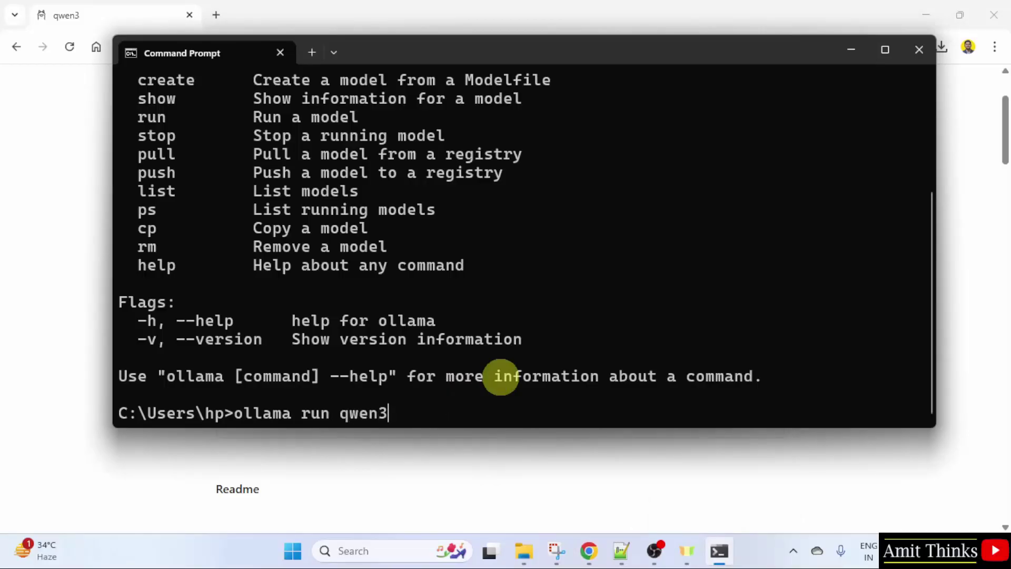
{"action": "key", "text": "Return"}
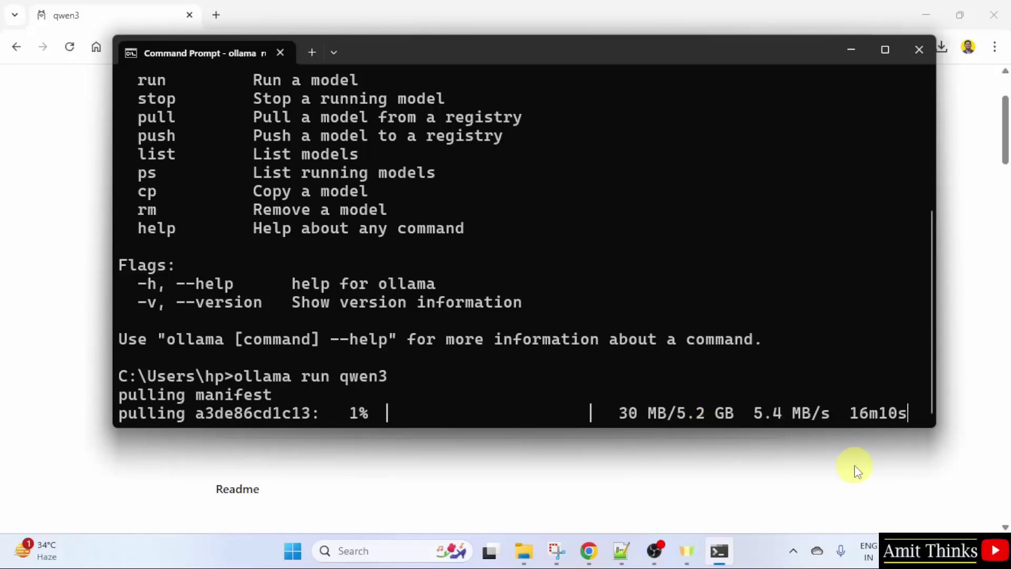
{"action": "left_click", "coordinate": [929, 9]}
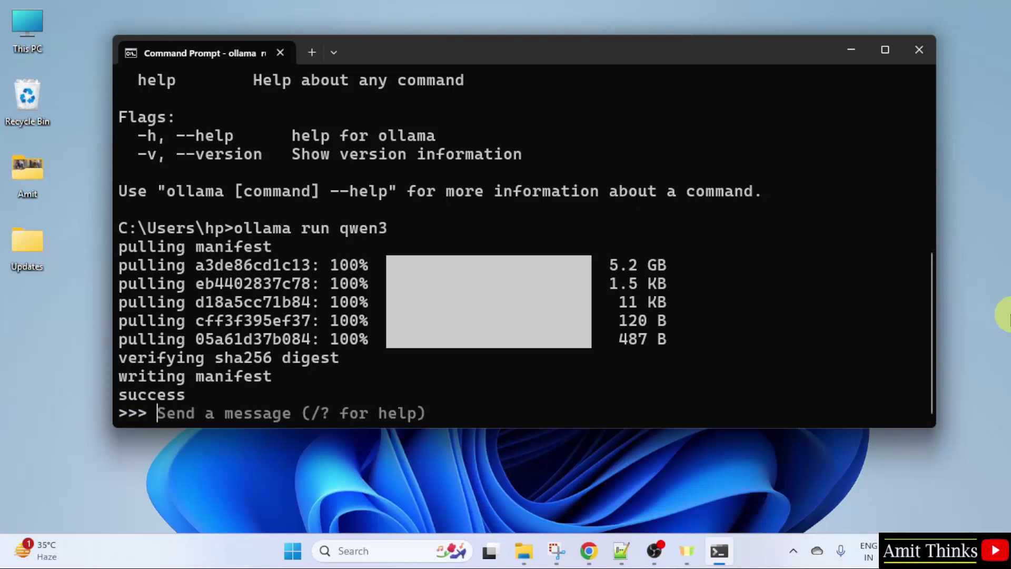
Send the model the prompt "Hi,Which number is bigger? 9.1 or 9.9"
{"action": "type", "text": "Hi,Wh"}
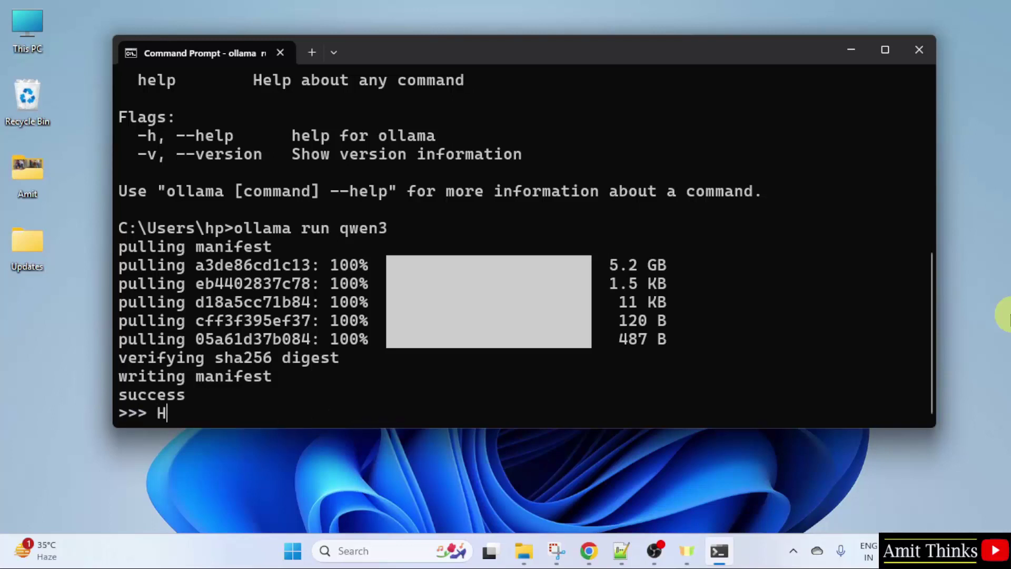
{"action": "type", "text": "ich "}
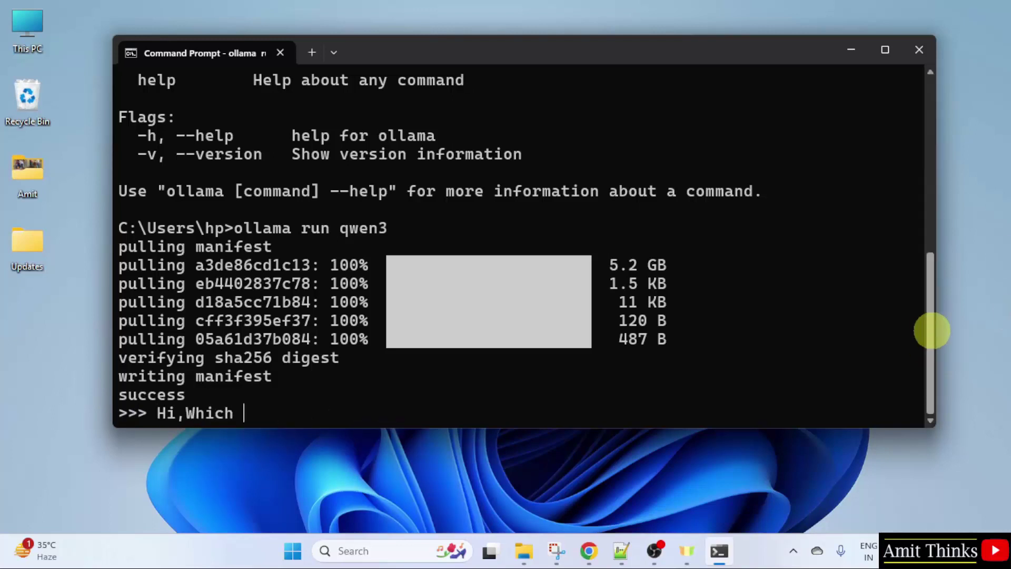
{"action": "type", "text": "number is bigger? 9."}
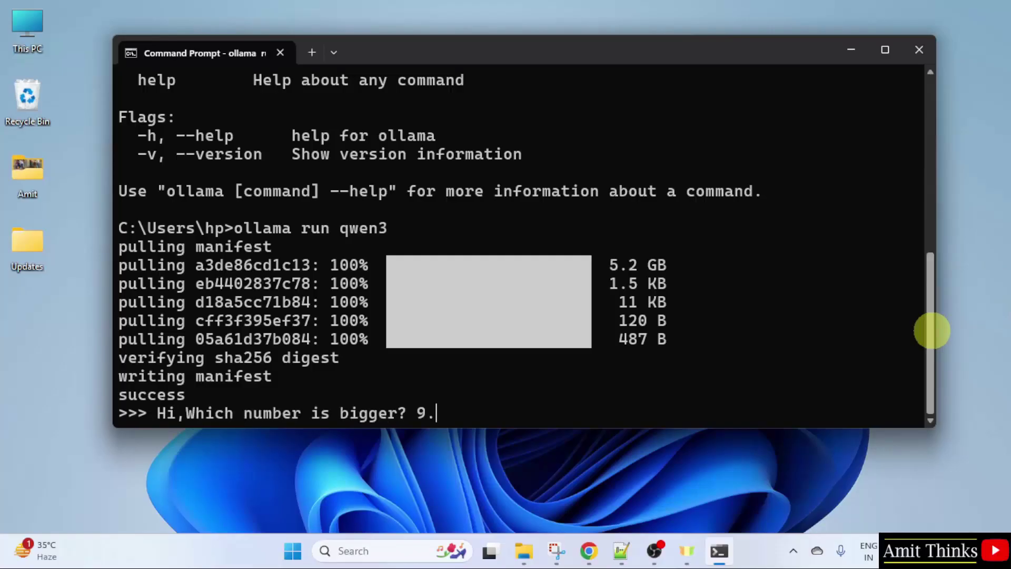
{"action": "type", "text": "1 or 9.9"}
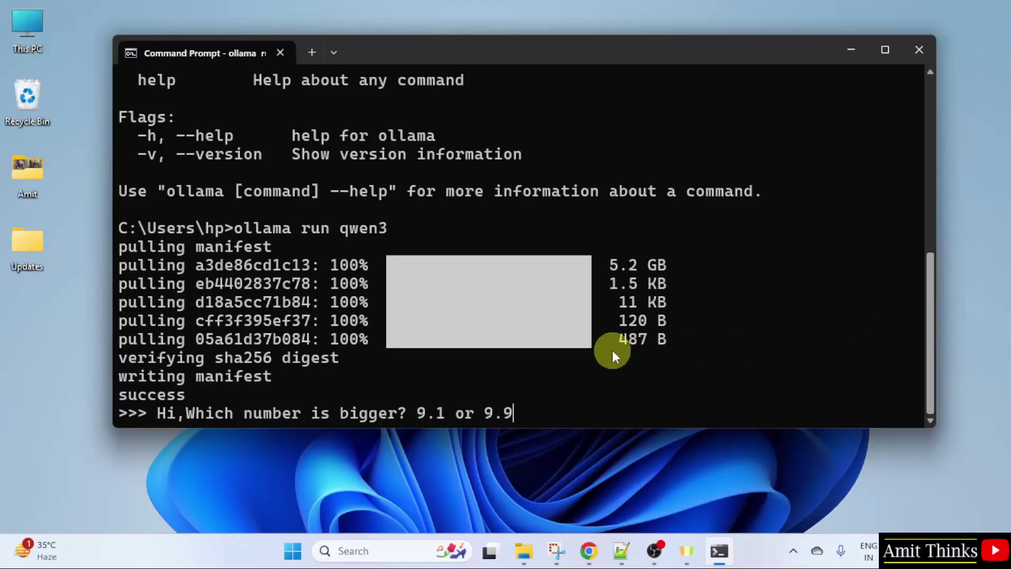
{"action": "key", "text": "Return"}
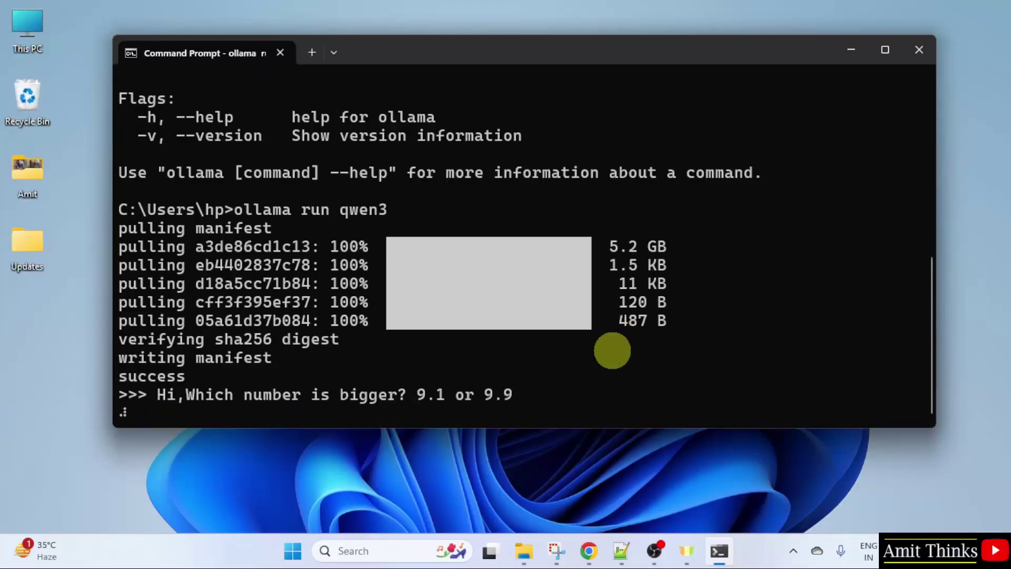